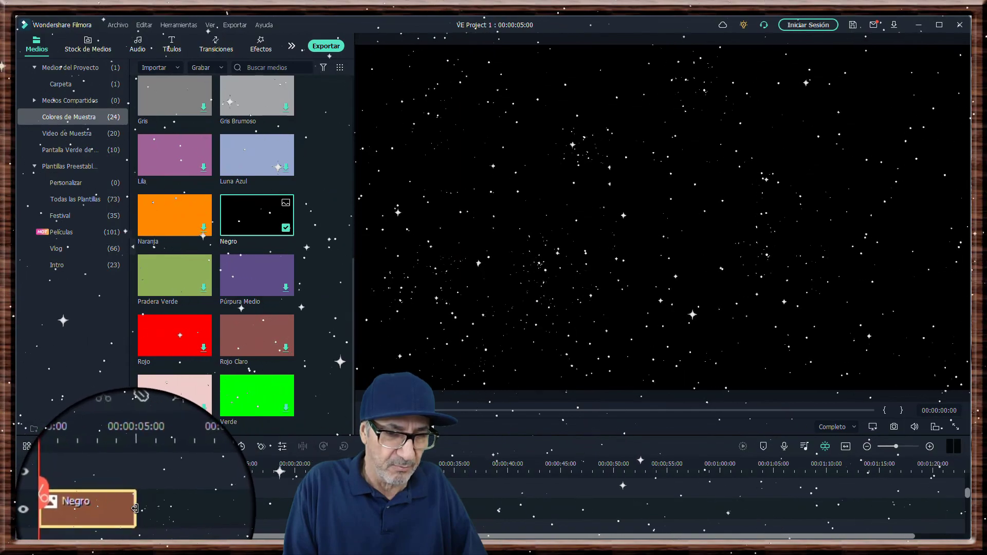
Step: Extend the Negro clip to 10 seconds and add the Título Predeterminado on the track above it with the same duration
drag(136, 512, 186, 511)
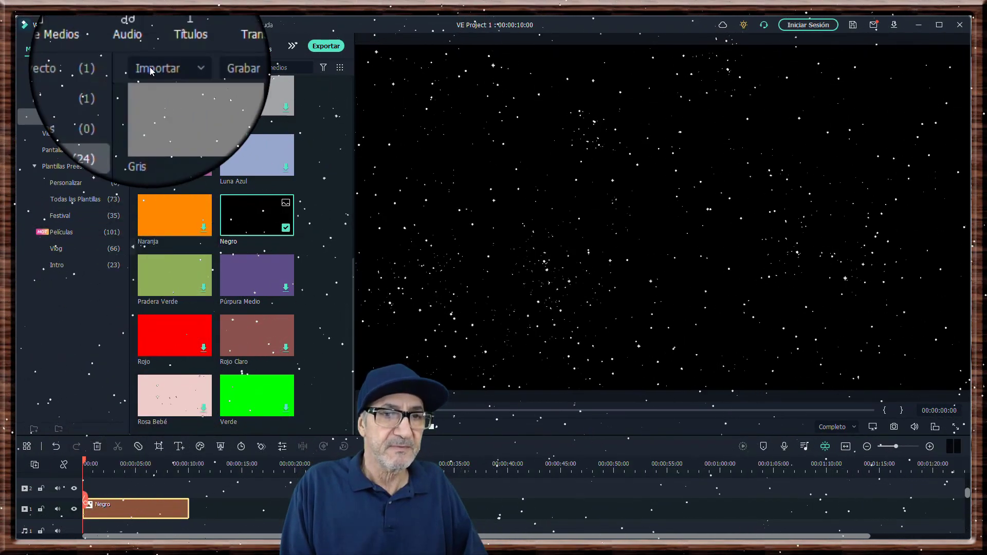
click(173, 41)
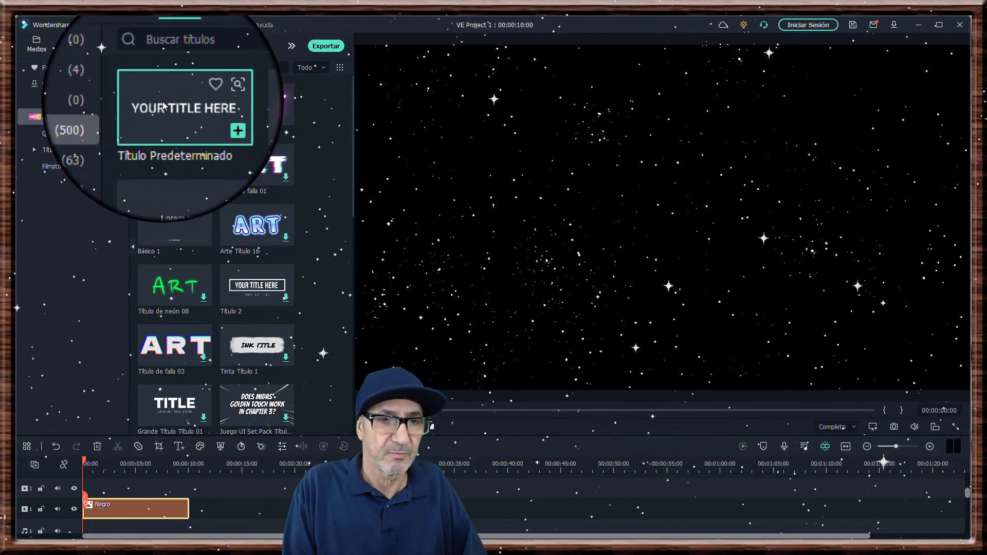
drag(157, 155, 128, 499)
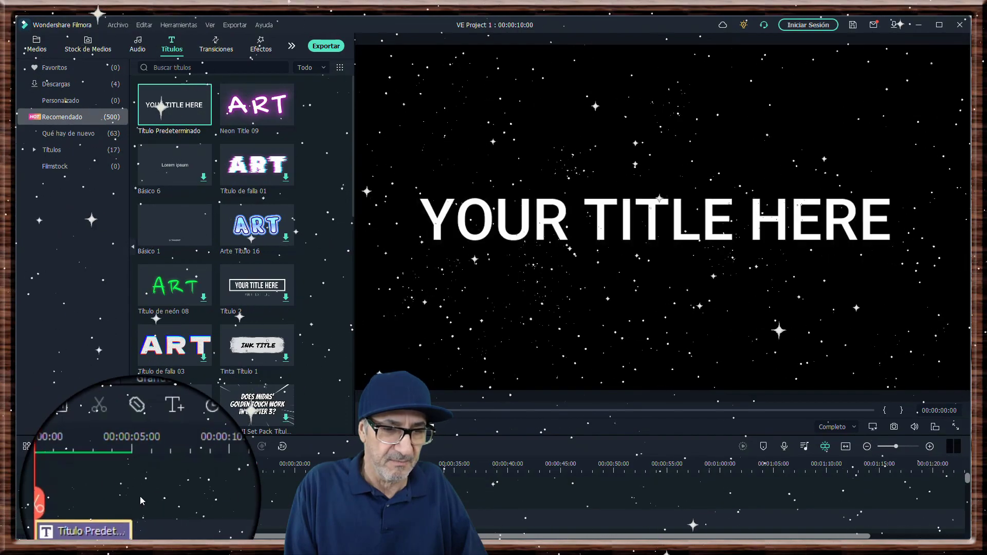
scroll(141, 495, down, 1)
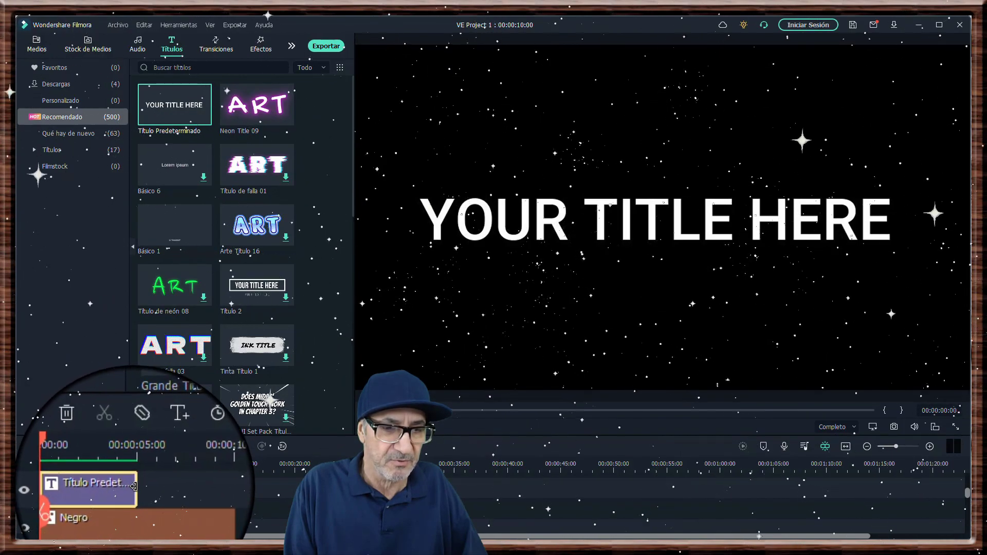
drag(134, 487, 183, 507)
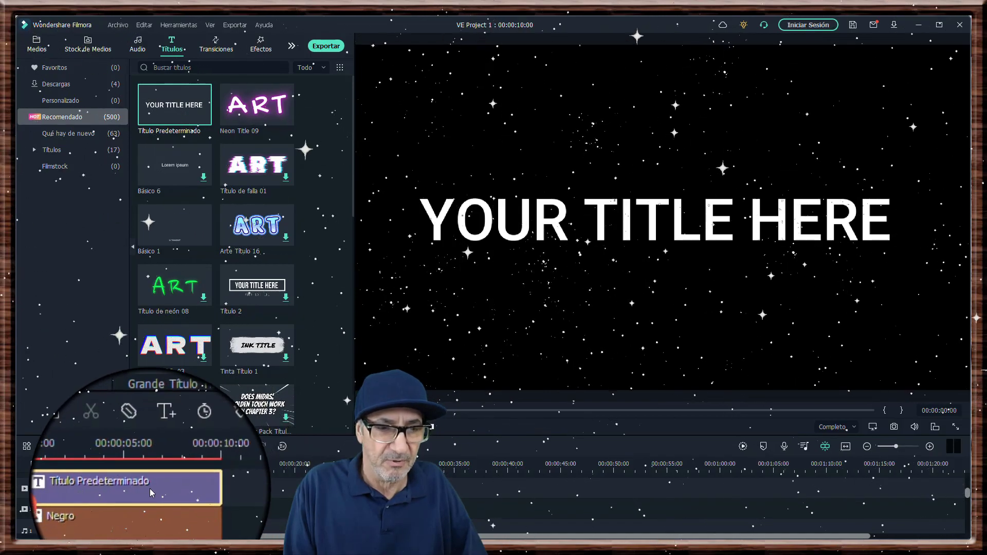
Step: Replace the default title's text with UMENTO and set its font to Impact
double_click(148, 490)
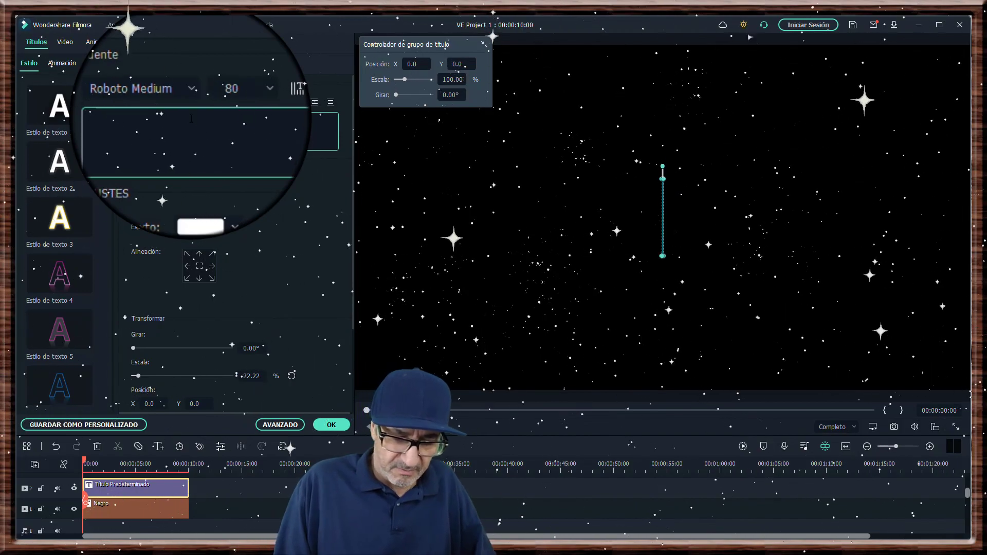
text(ENTO)
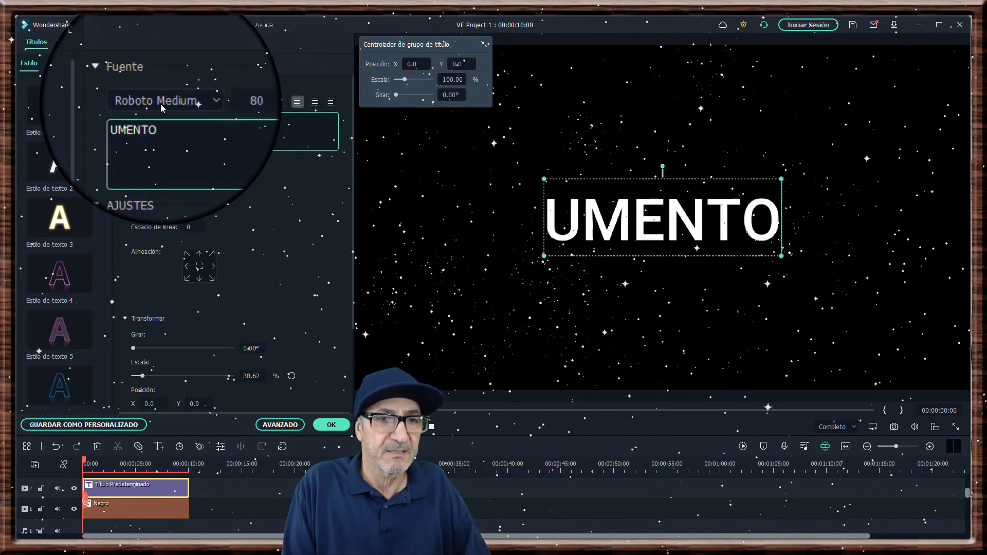
click(192, 105)
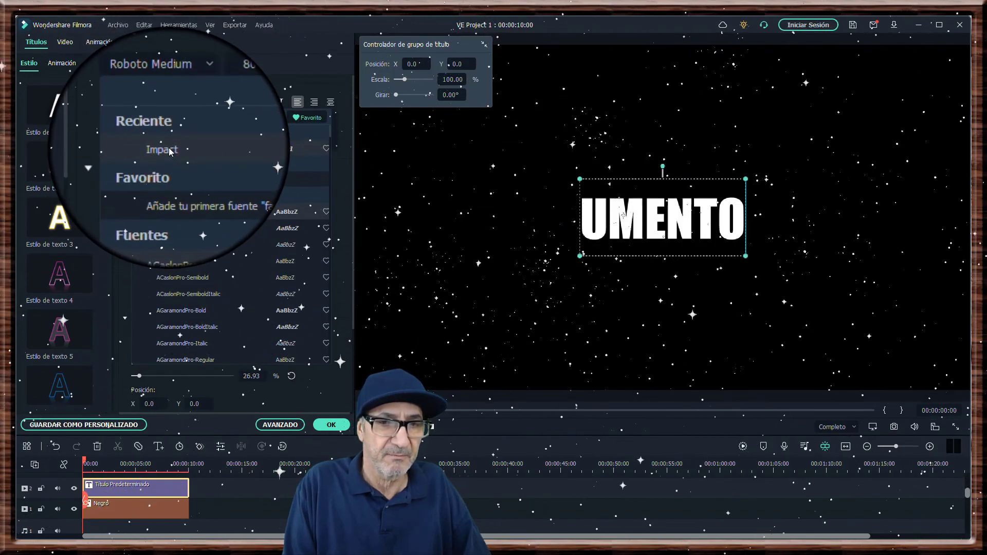
click(172, 150)
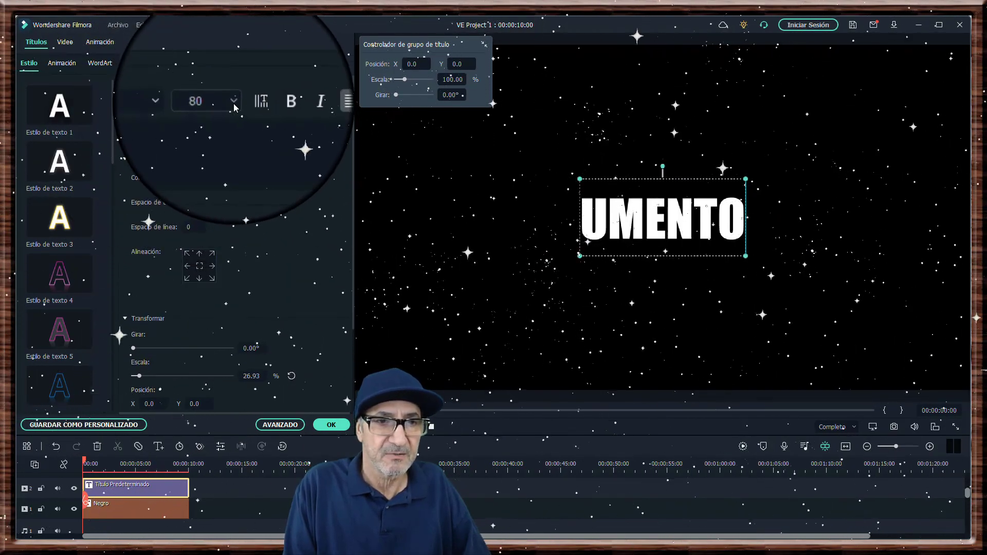
Step: Try font sizes 125 and 150 on the UMENTO title
click(233, 103)
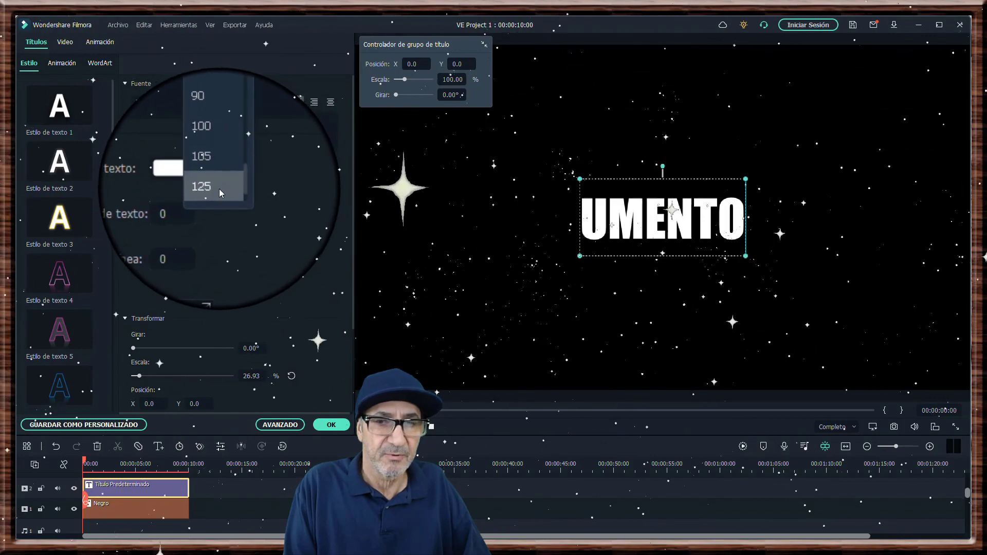
click(219, 189)
click(233, 107)
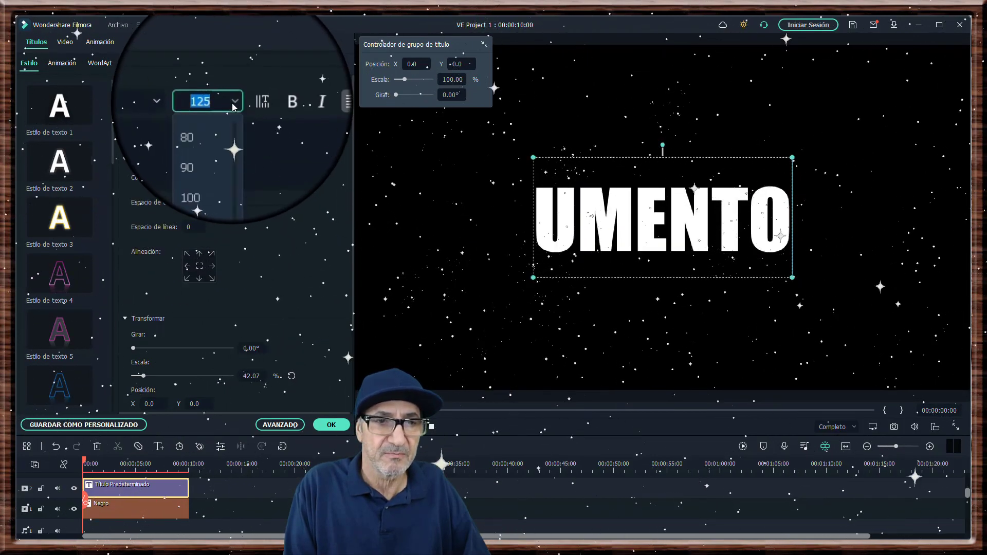
click(224, 190)
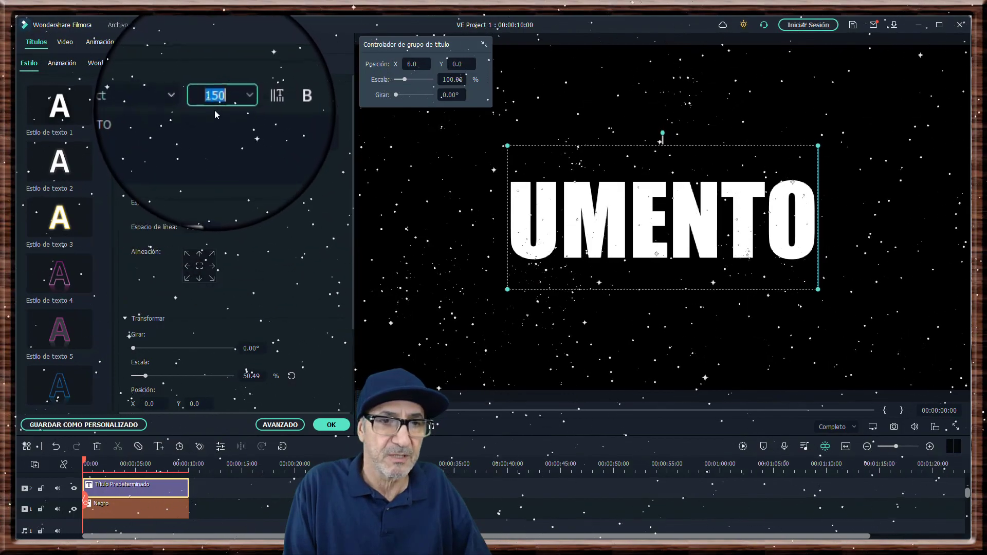
Step: Set the UMENTO title's font size to 170
click(214, 110)
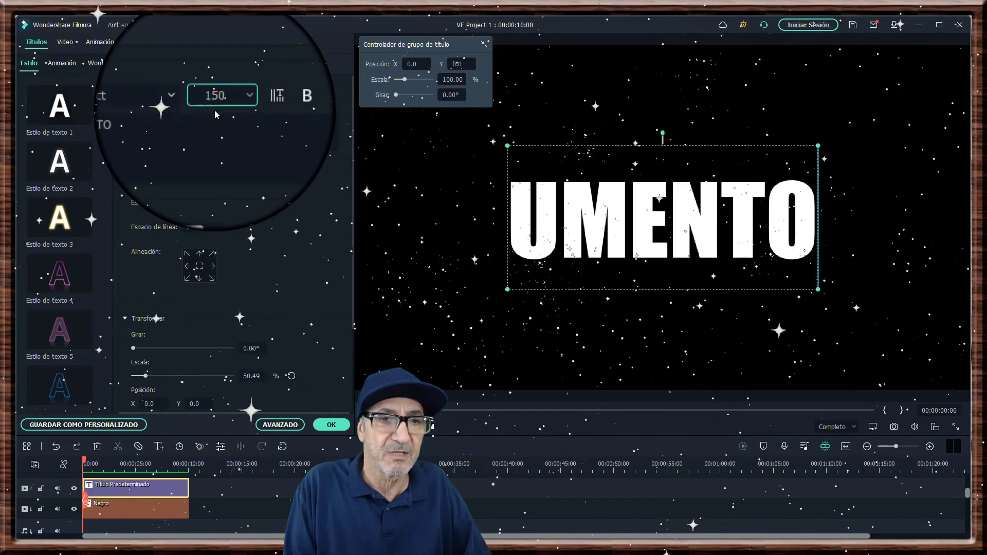
key(BackSpace)
key(BackSpace)
text(0)
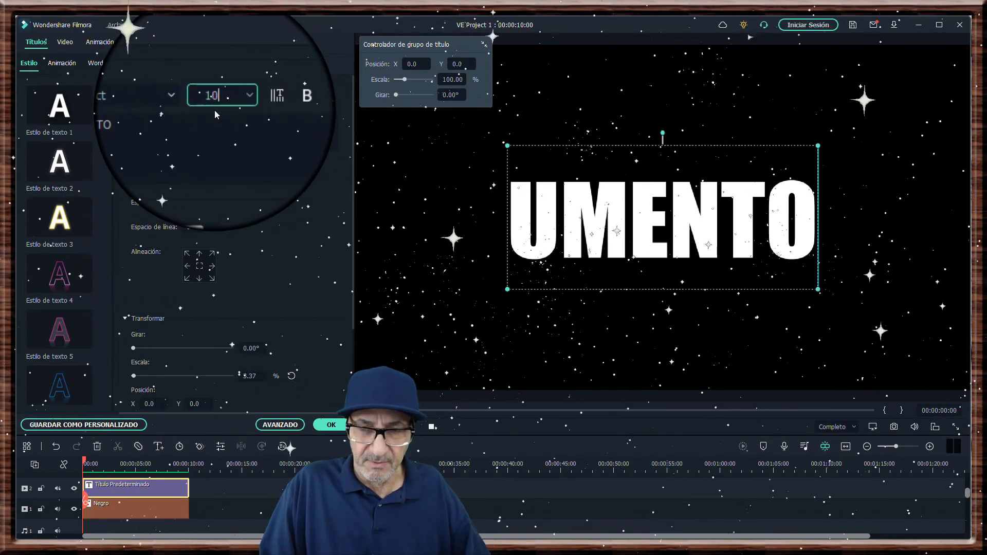
key(Return)
text(7)
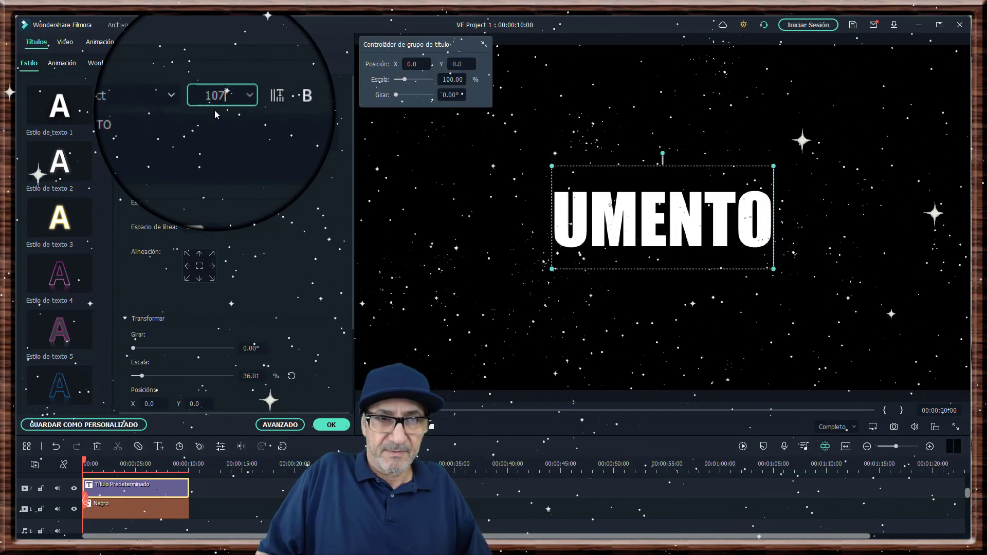
key(BackSpace)
key(BackSpace)
text(7)
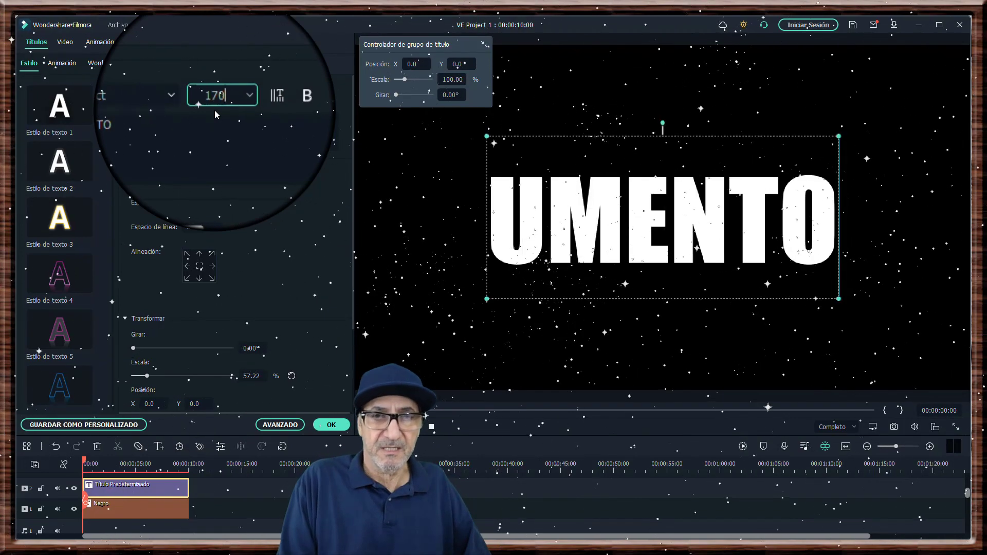
key(Return)
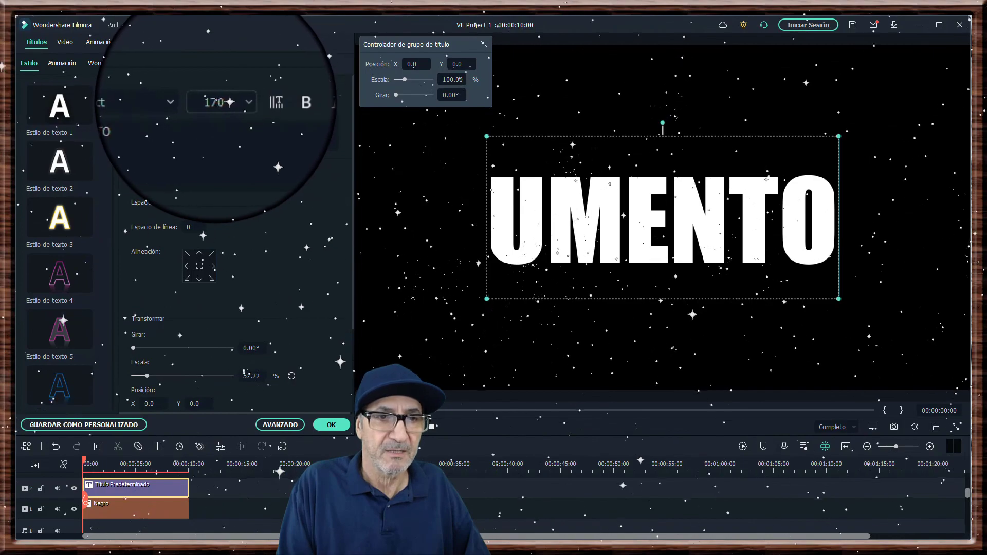
Step: Increase the UMENTO title's font size to 190
click(218, 103)
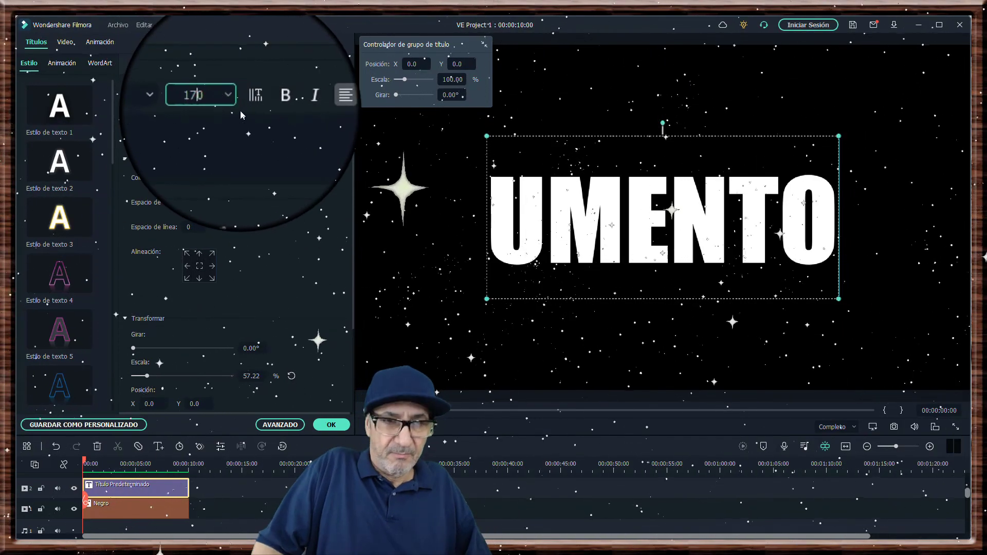
key(BackSpace)
text(9)
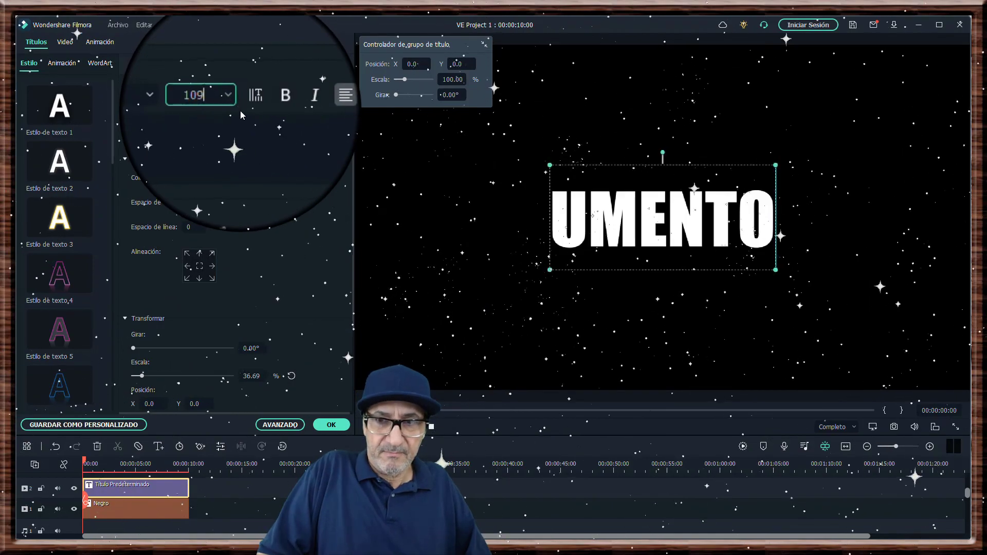
key(BackSpace)
key(BackSpace)
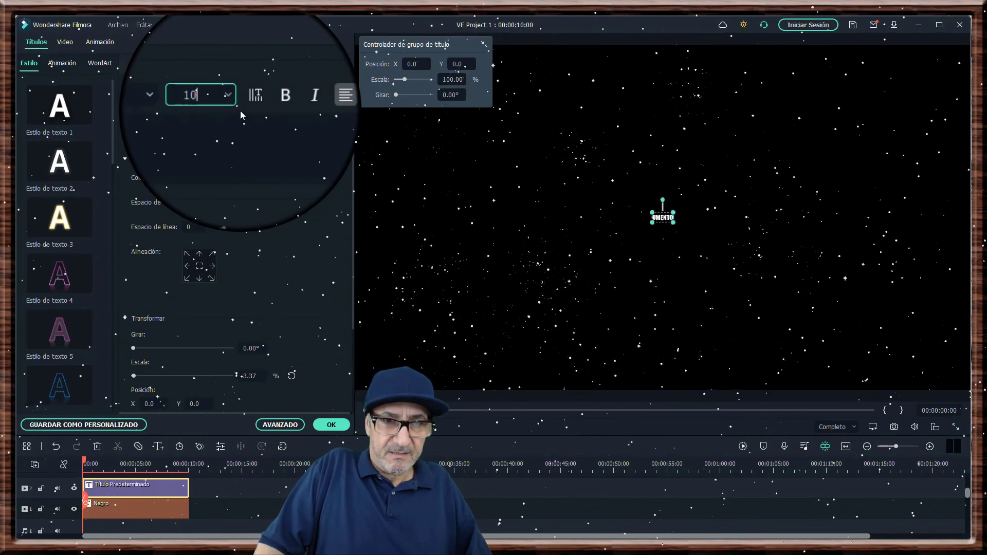
text(90)
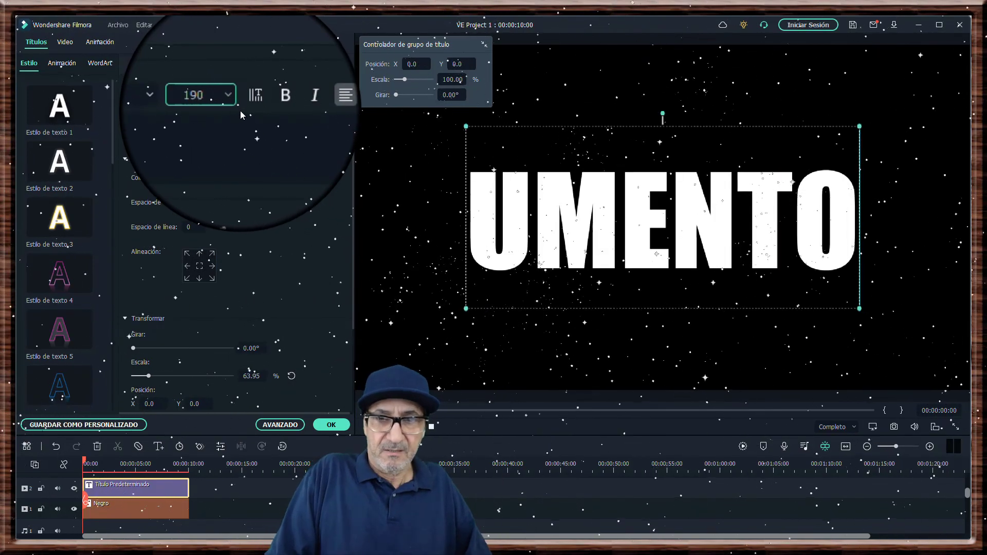
key(Return)
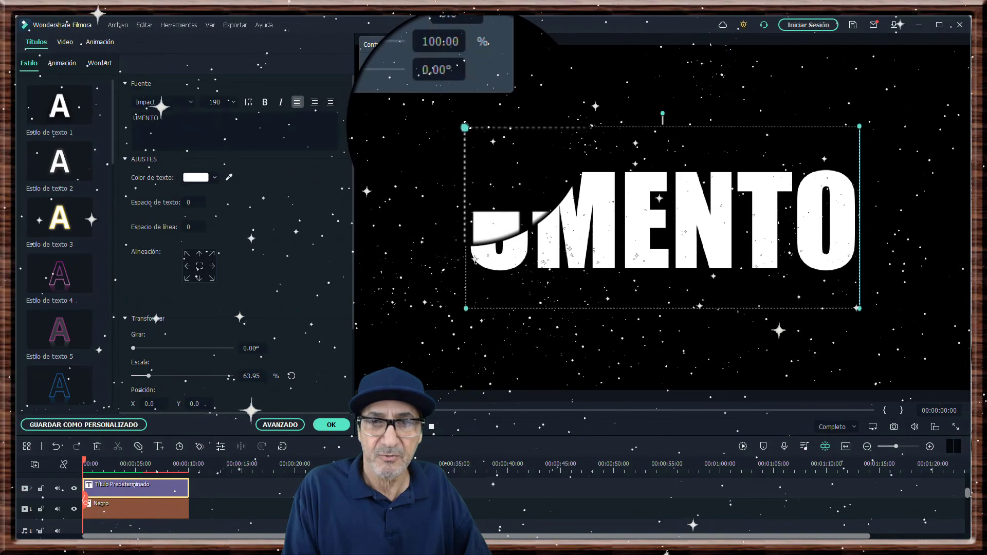
Step: Enlarge the title in the preview to a font size of about 261, centre it at position 0, 0 and accept the title edits
drag(466, 126, 386, 89)
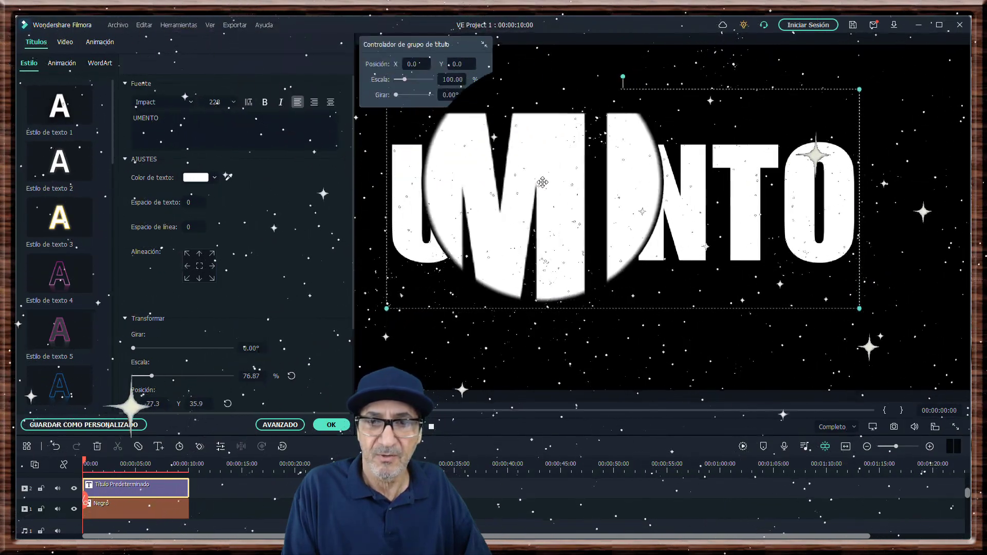
drag(605, 204, 650, 222)
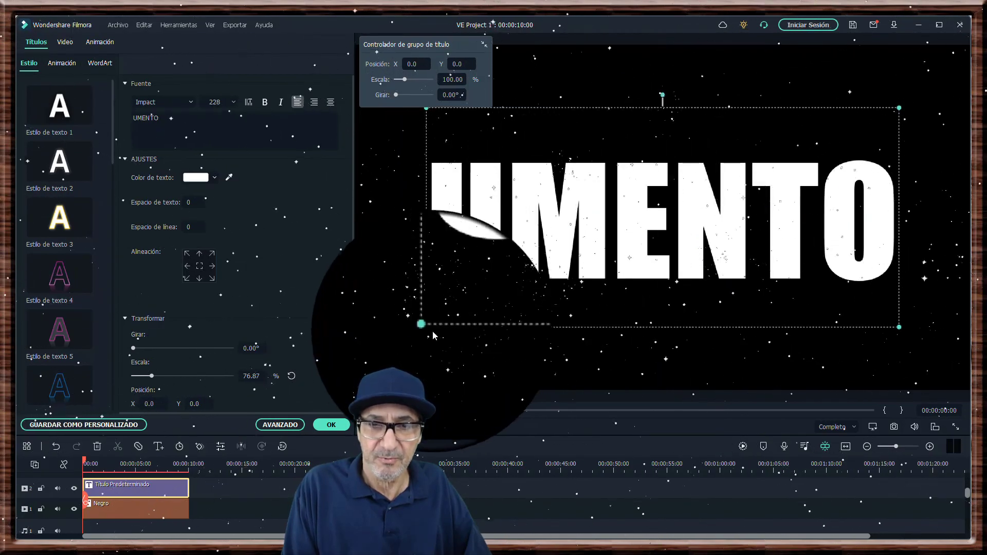
drag(427, 327, 391, 347)
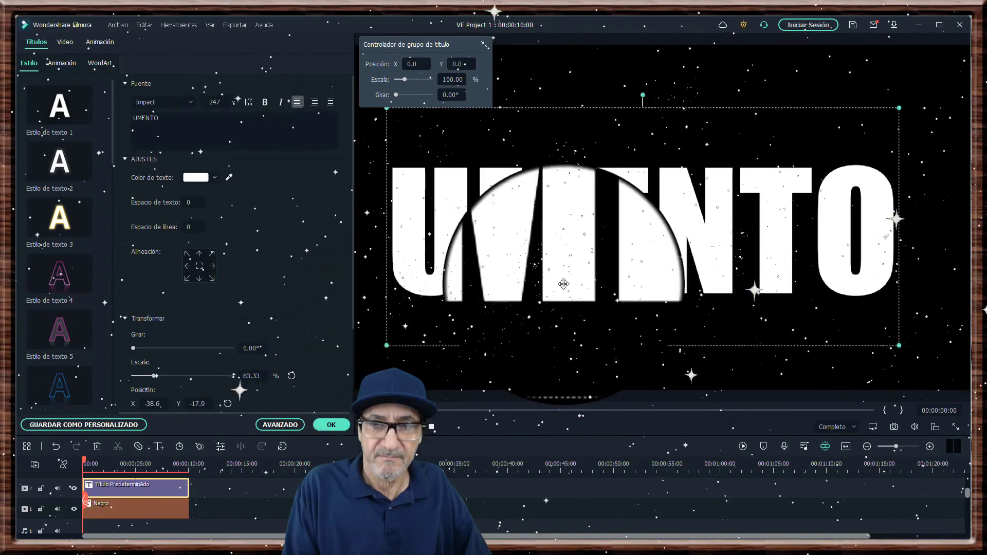
drag(627, 229, 657, 222)
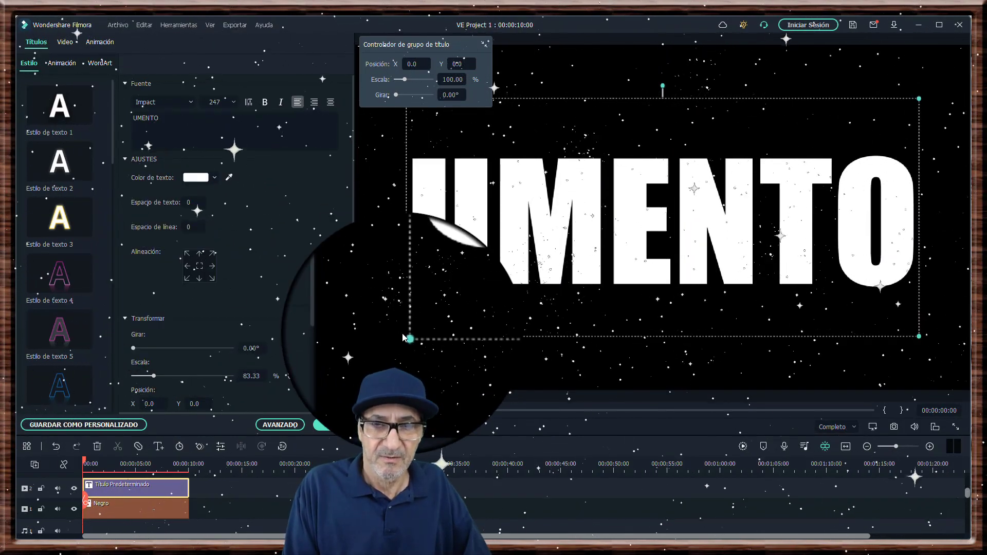
drag(405, 338, 376, 351)
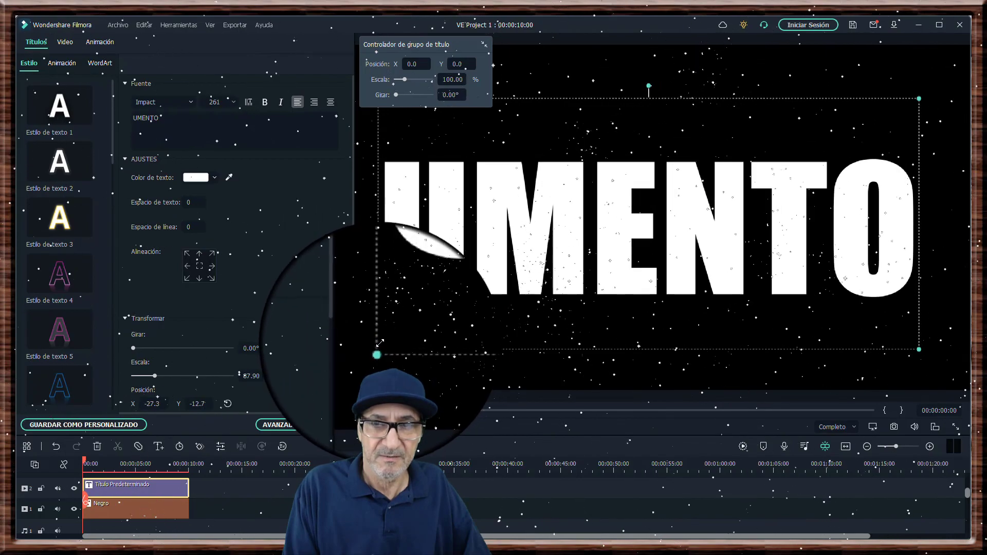
mouse_move(638, 221)
mouse_down()
mouse_move(642, 208)
mouse_move(652, 215)
mouse_up()
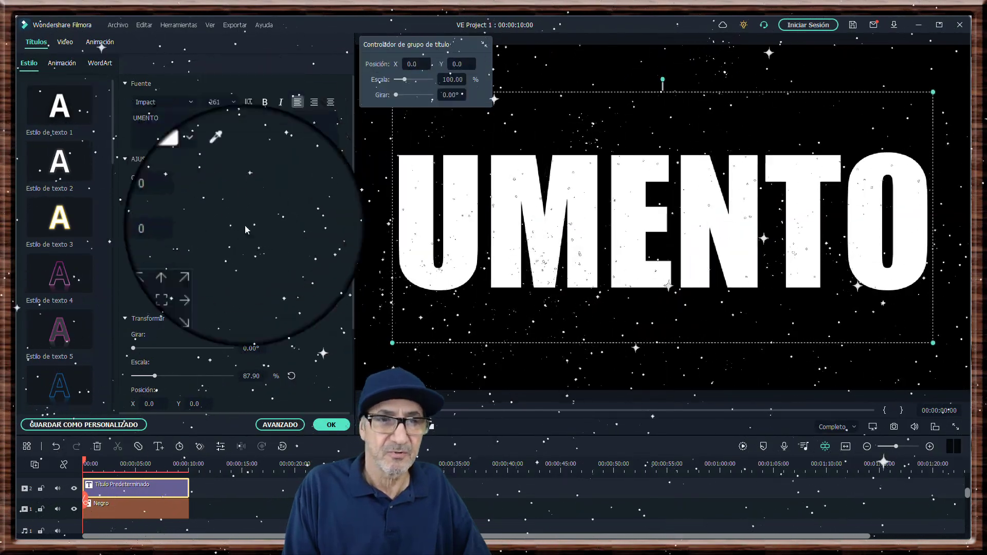
click(330, 426)
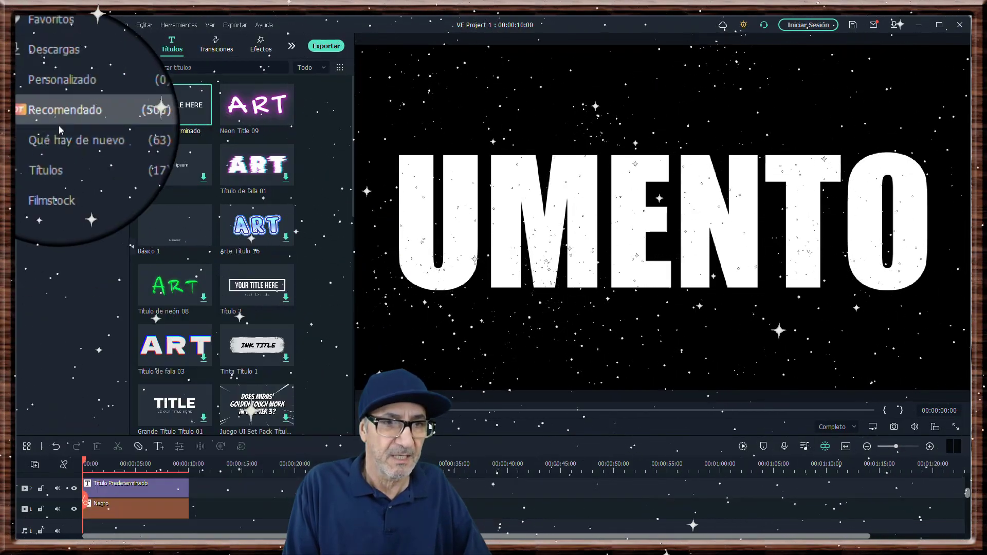
Step: Return to the project media and export the title composition locally as the MP4 video VE Project 1
click(35, 49)
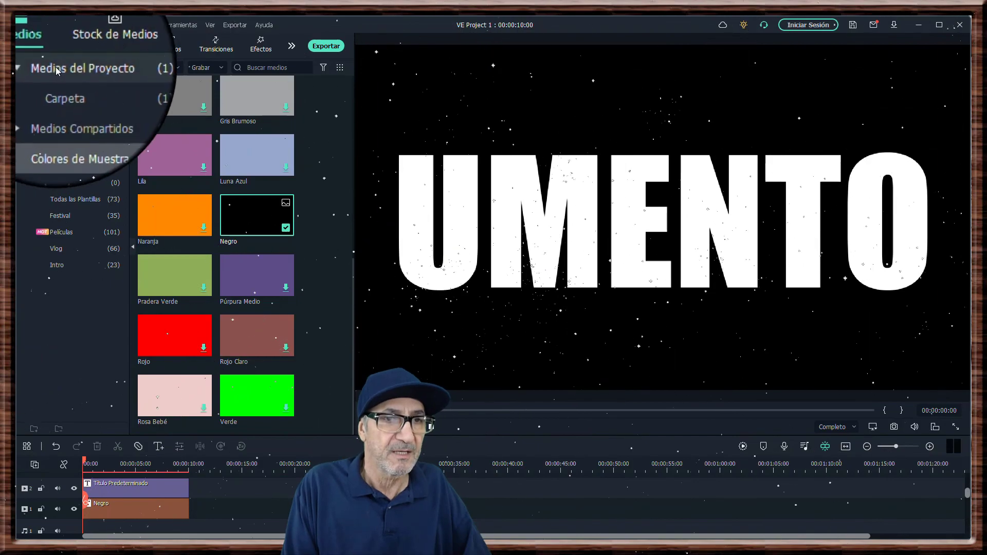
click(67, 68)
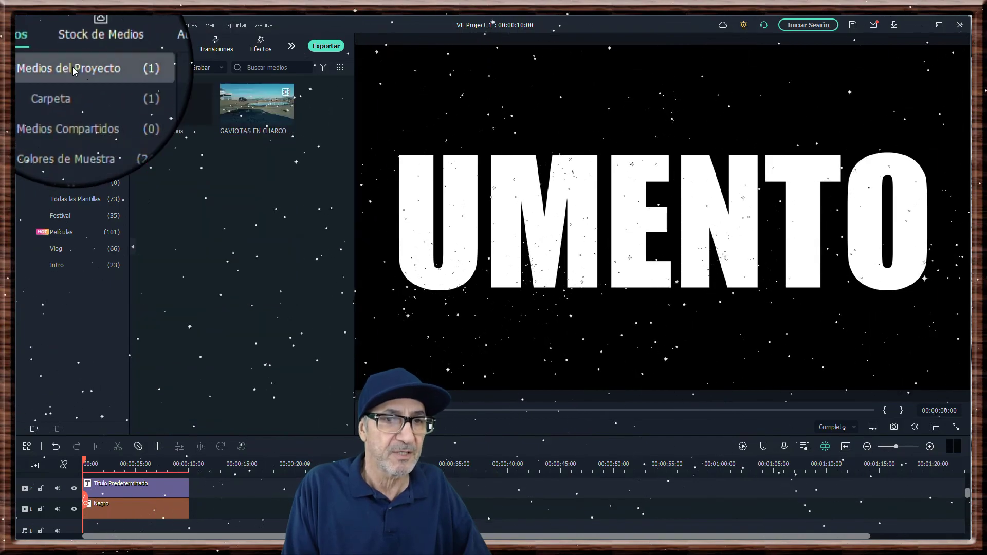
click(325, 47)
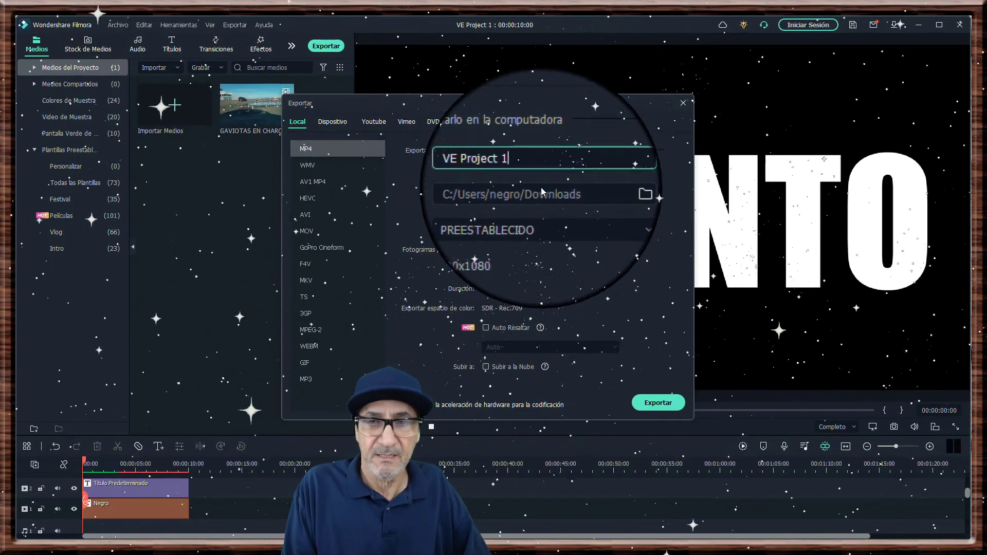
click(659, 403)
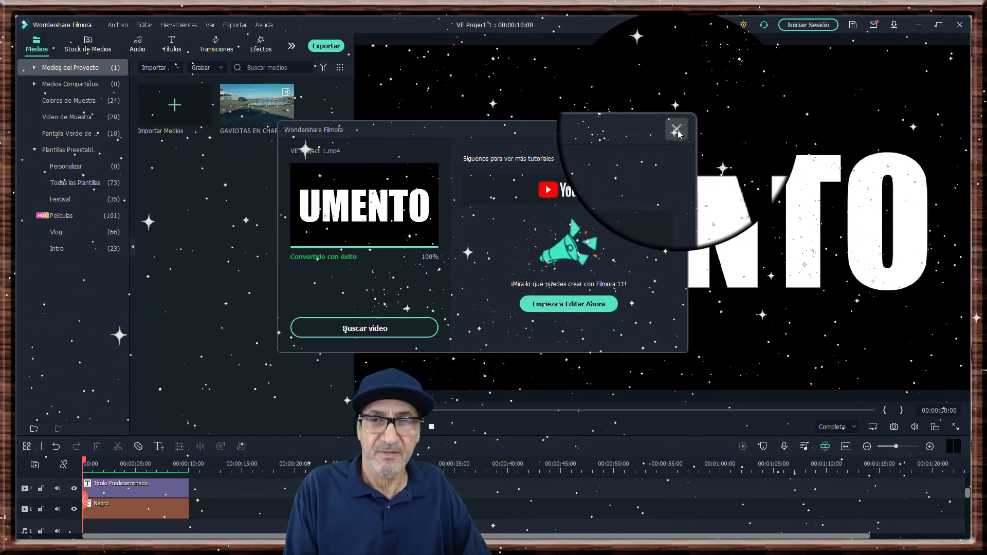
click(677, 132)
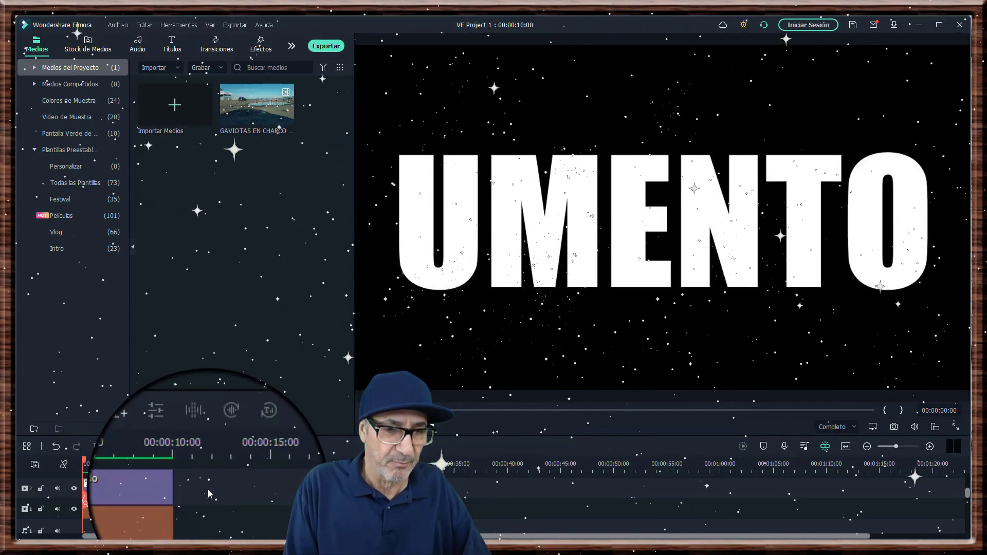
Step: Delete the title and black background clips from the timeline and place the GAVIOTAS EN CHARCO video at the start of track 1
click(159, 499)
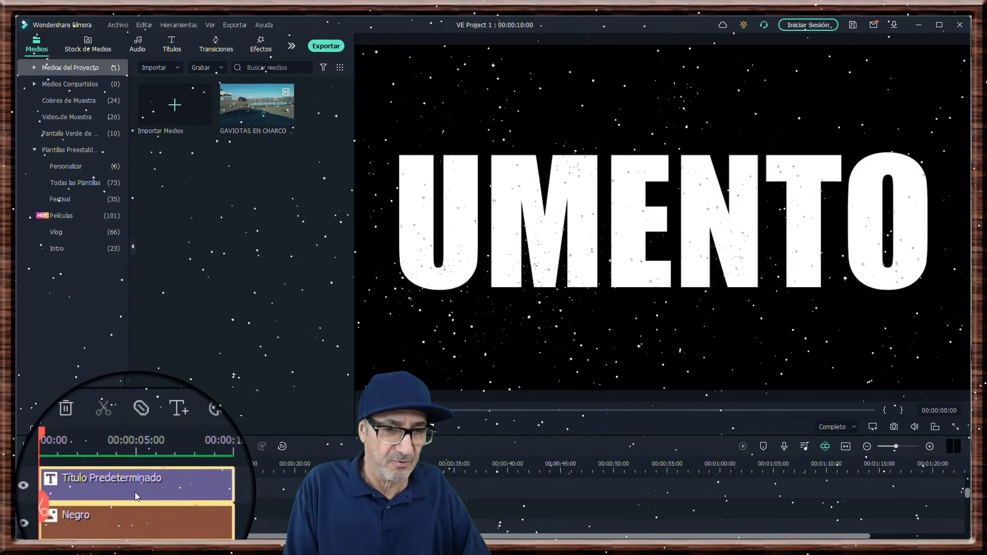
click(97, 446)
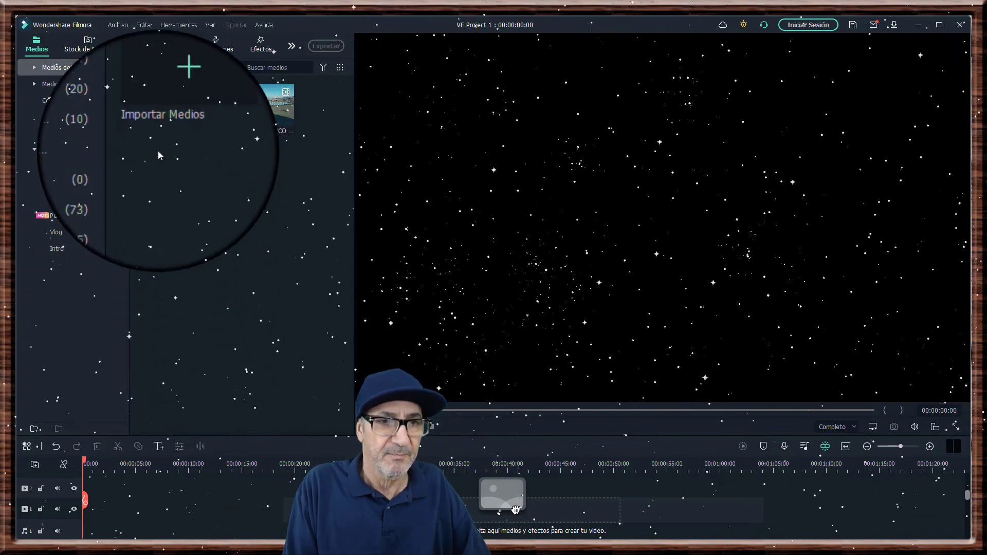
mouse_move(255, 117)
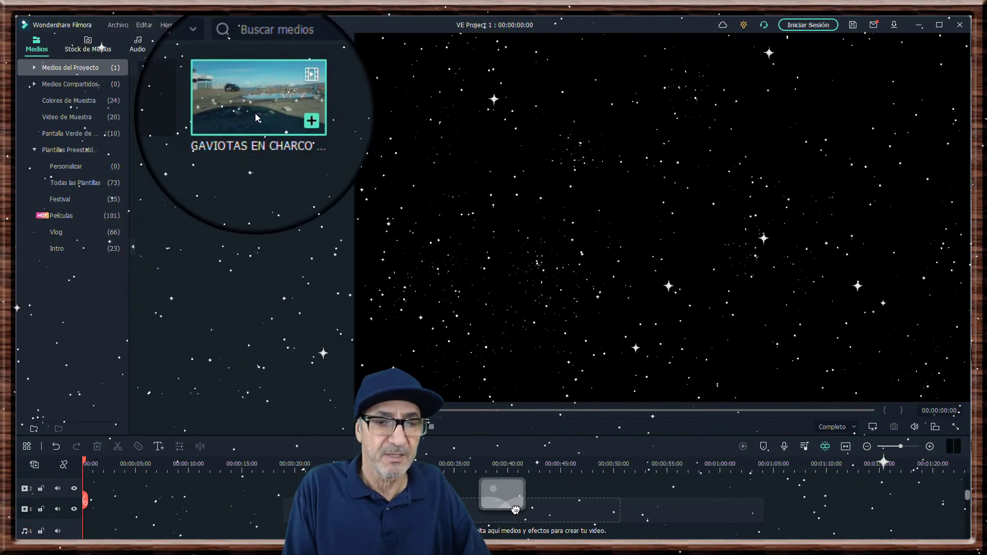
drag(255, 118, 100, 509)
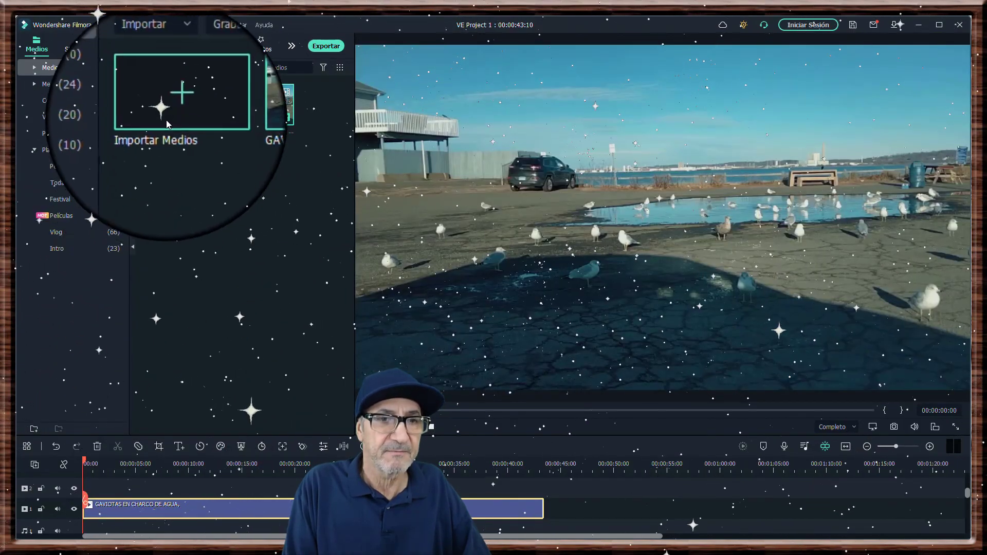
Step: Import the exported VE Project 1 video and place it at the start of track 2, above the seagull footage
click(169, 120)
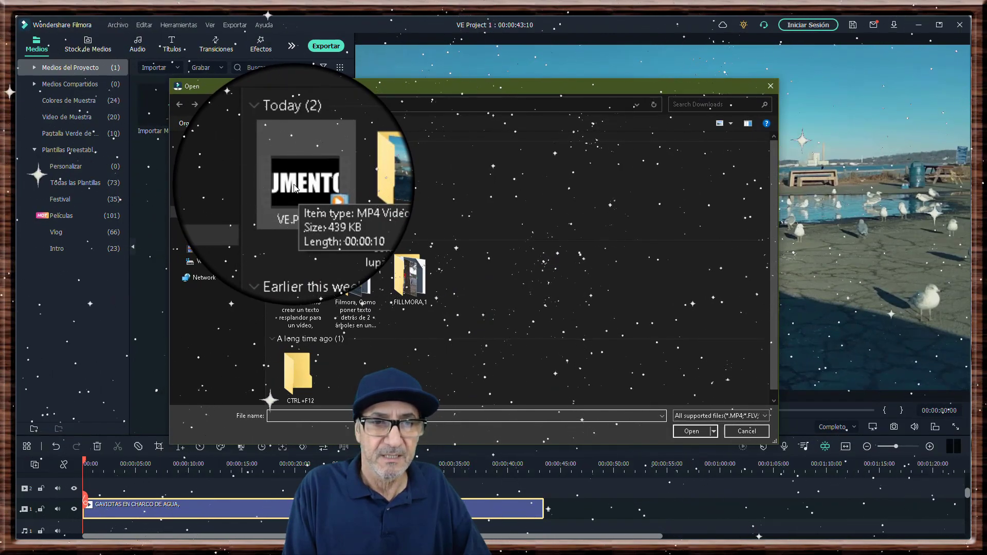
click(294, 188)
right_click(295, 185)
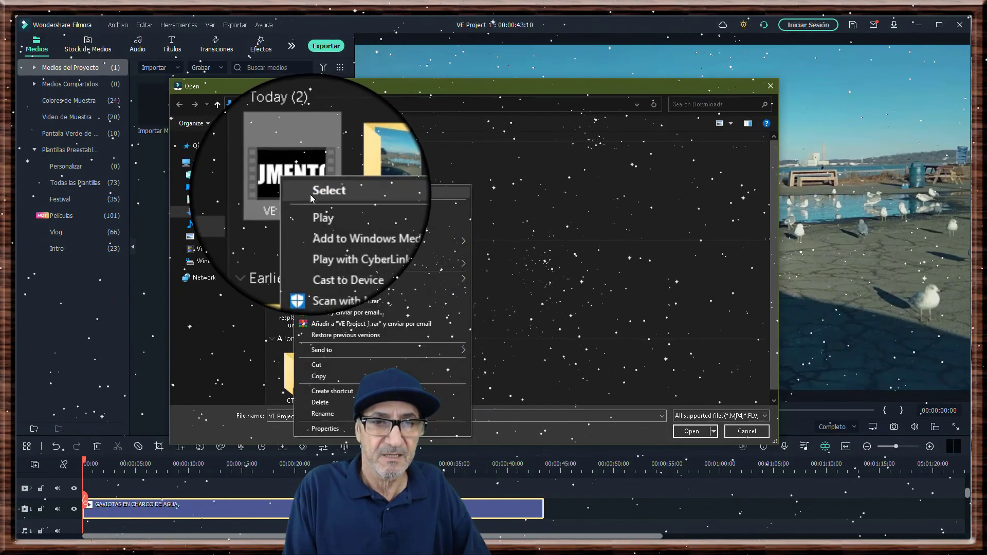
click(310, 195)
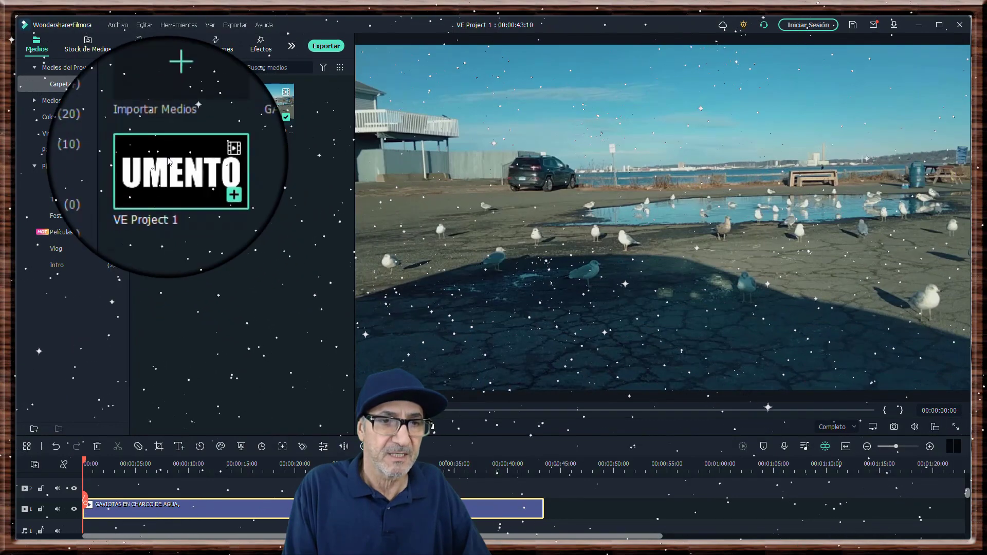
drag(168, 161, 90, 488)
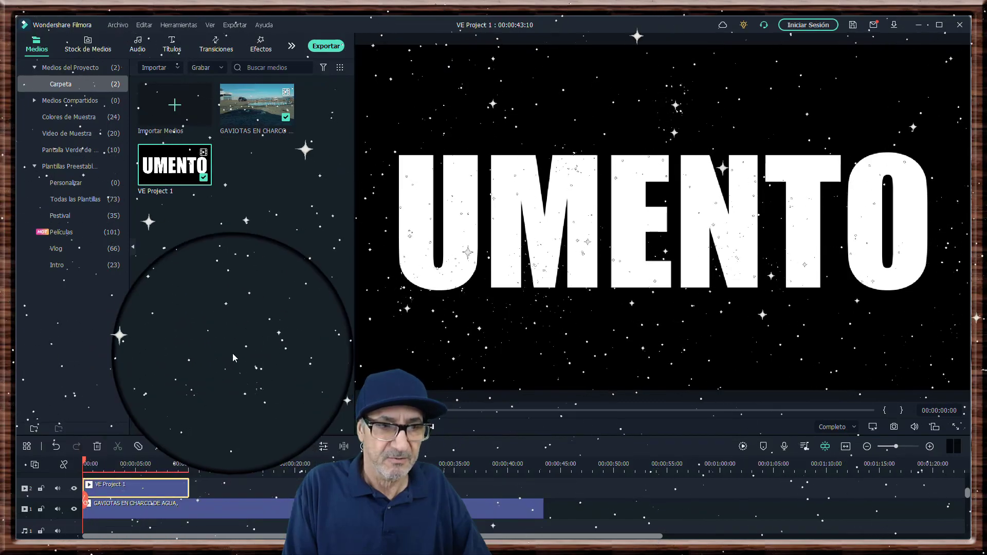
Step: Set the VE Project 1 clip's blend mode to Multiplicar and accept the clip edits
double_click(163, 485)
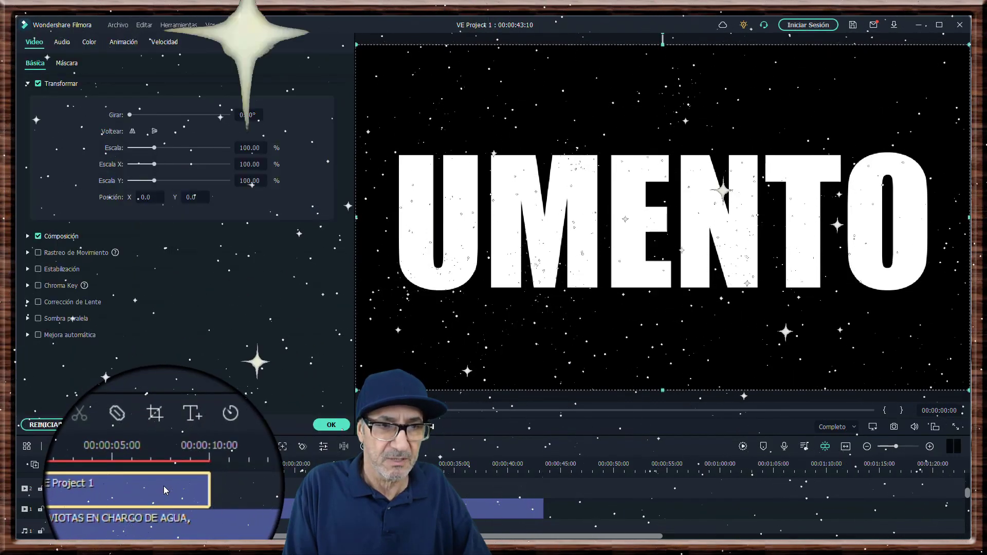
click(28, 86)
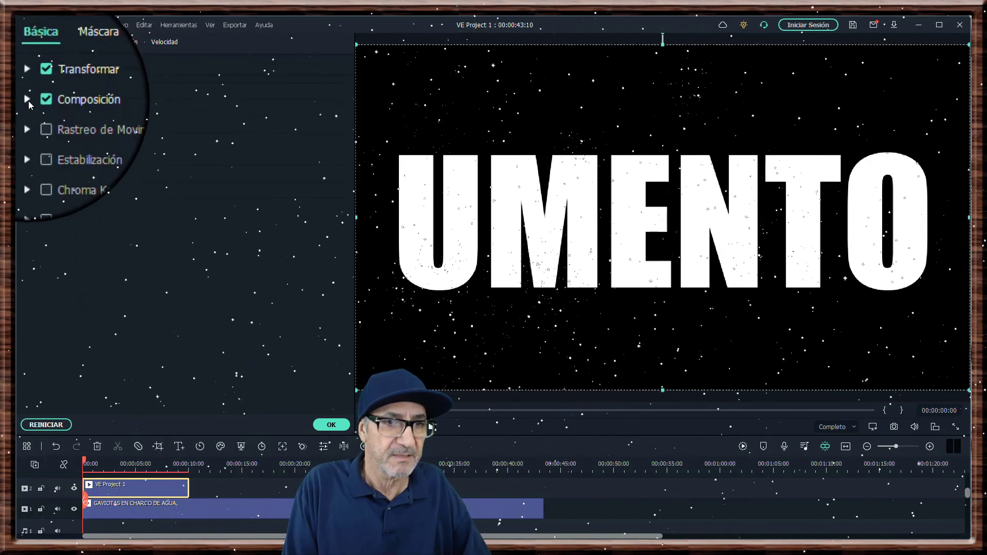
click(29, 100)
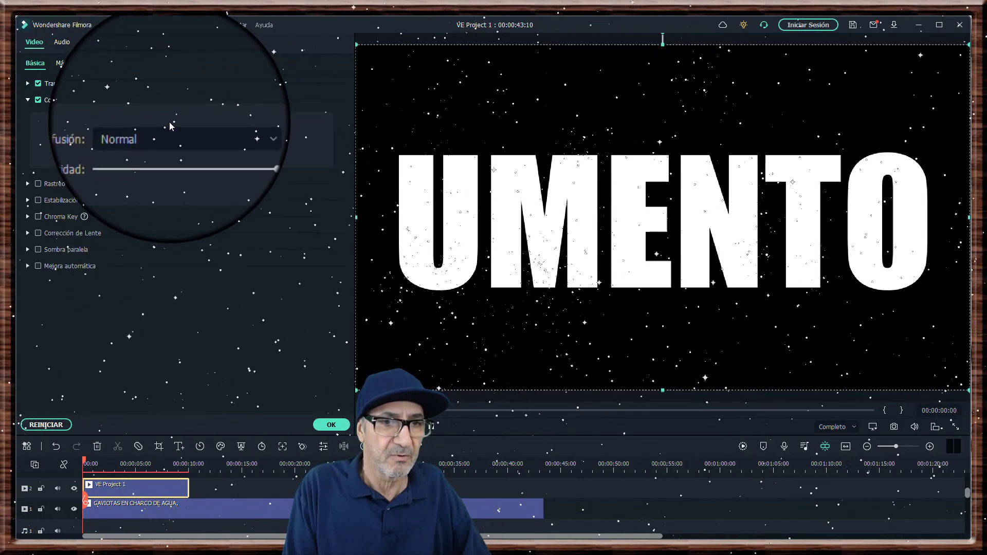
click(224, 136)
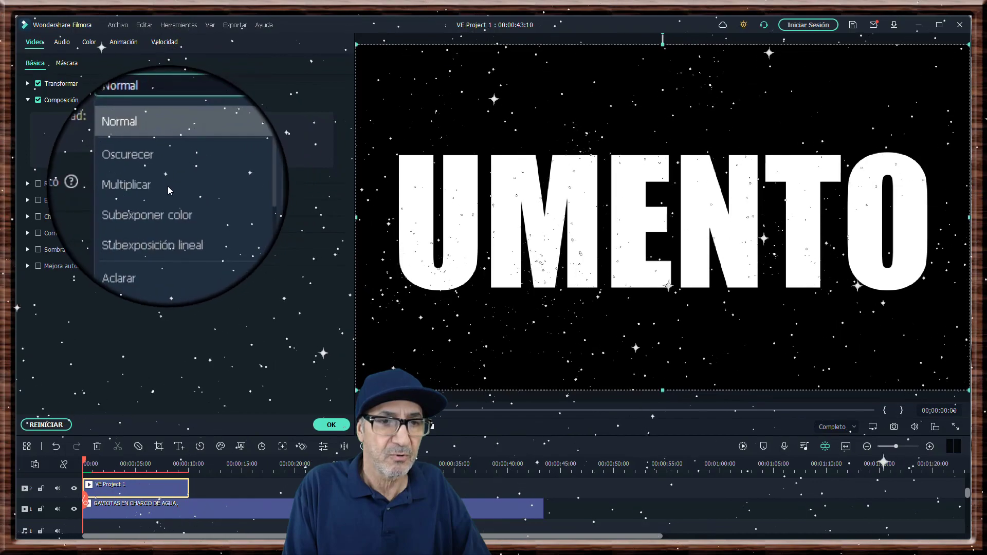
click(167, 186)
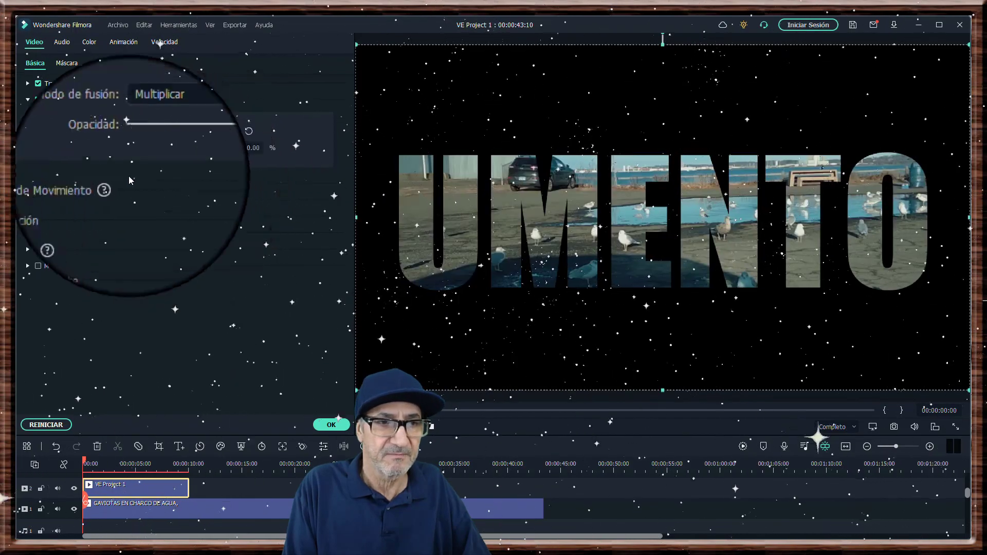
click(28, 100)
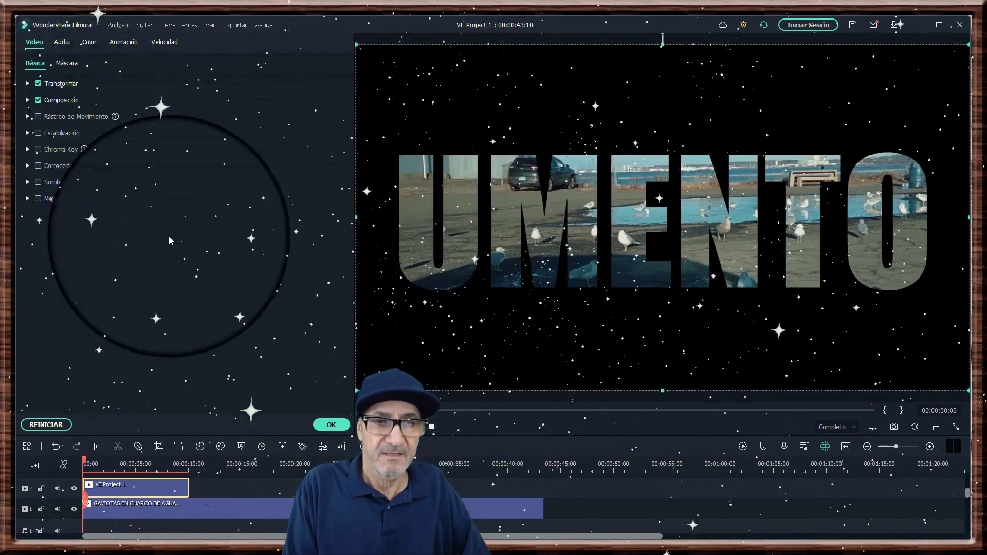
click(327, 427)
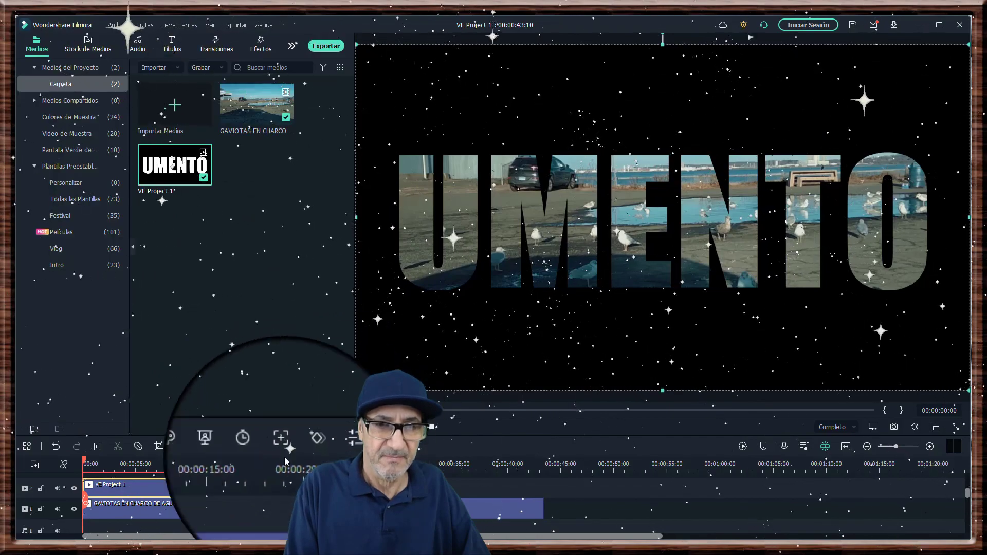
Step: Apply a Panorámica y zoom zoom-in to the VE Project 1 clip, from the full frame to the central area, and preview the result
right_click(150, 488)
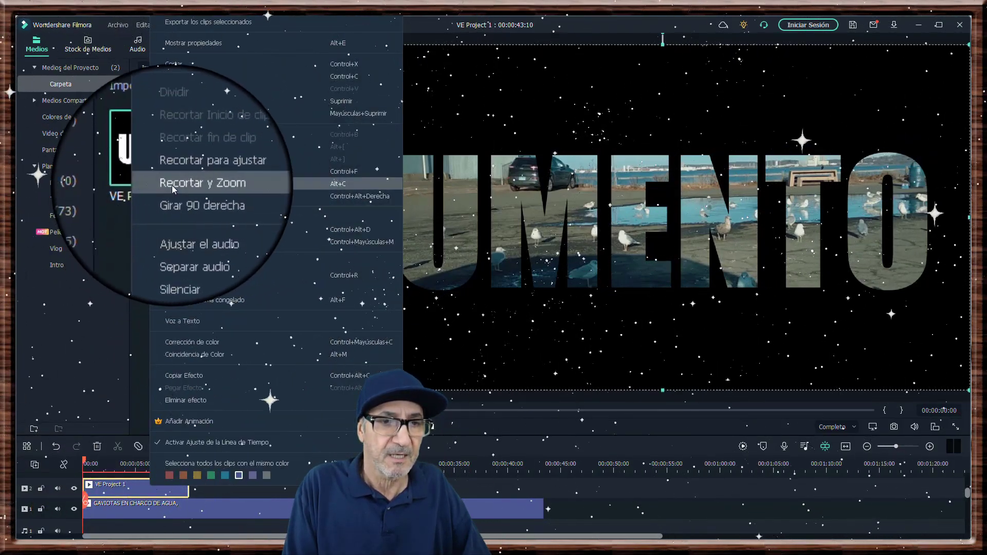
click(195, 184)
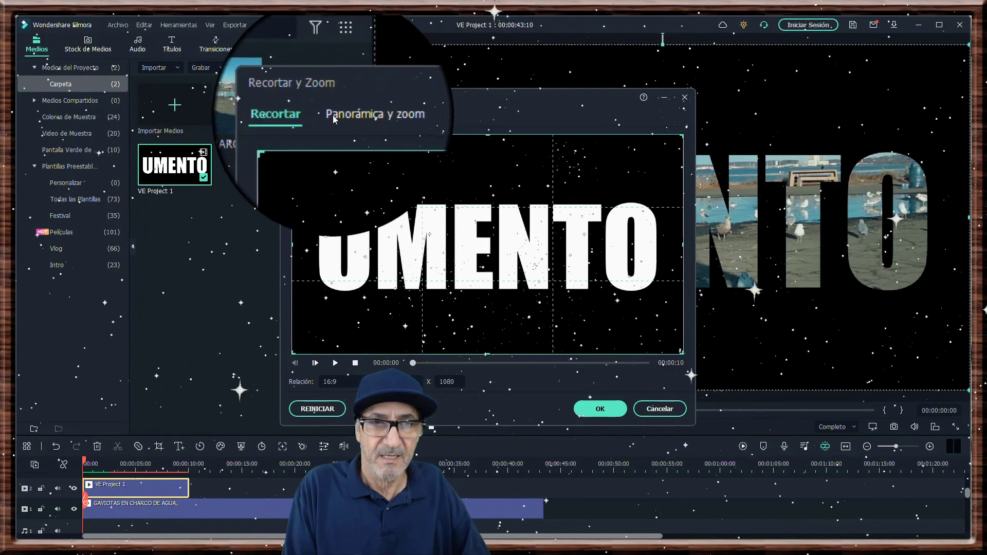
click(358, 116)
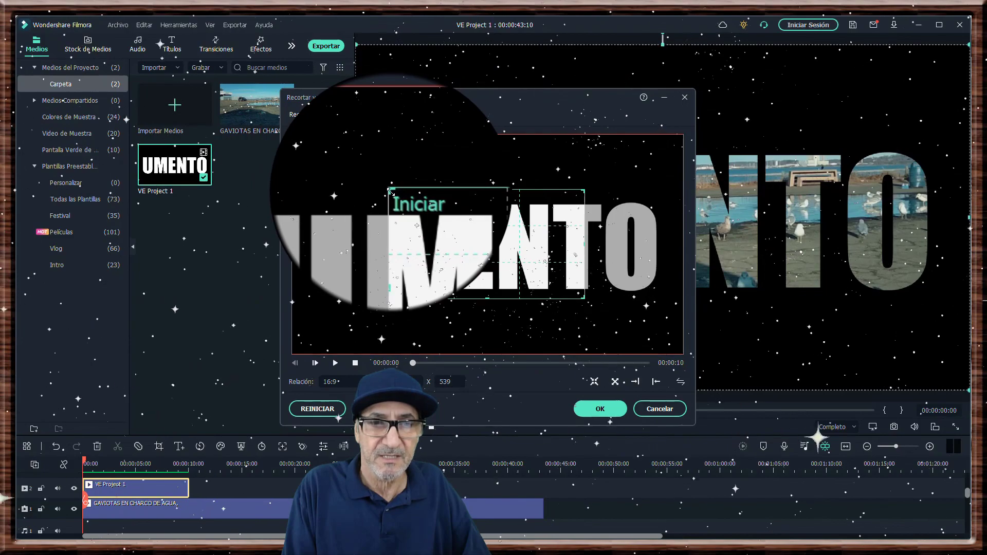
drag(389, 191, 551, 308)
drag(552, 268, 485, 242)
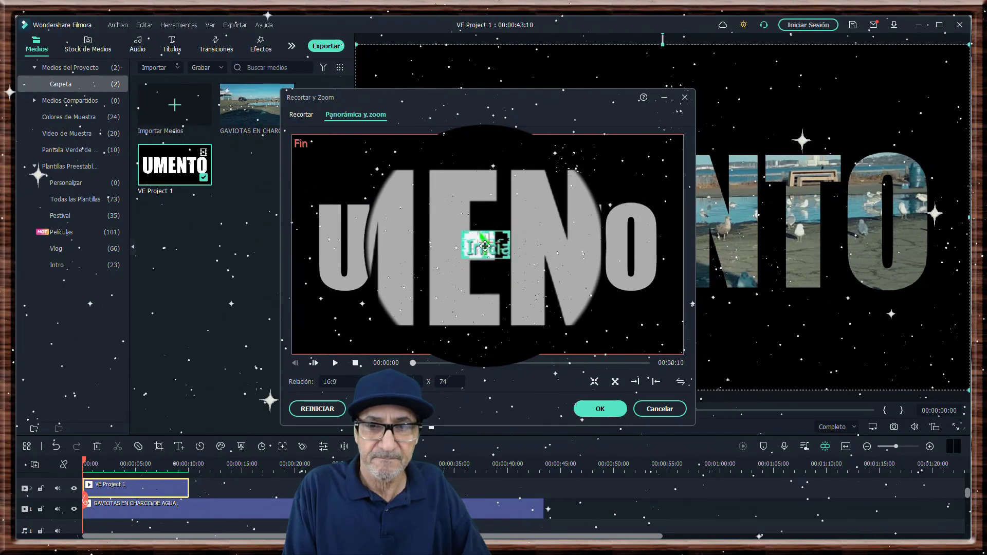
click(595, 382)
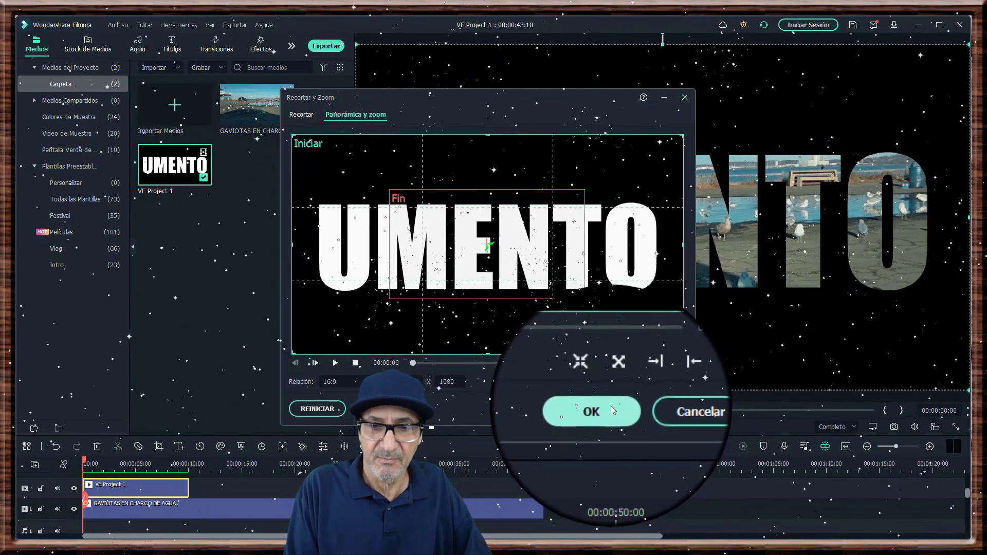
click(610, 406)
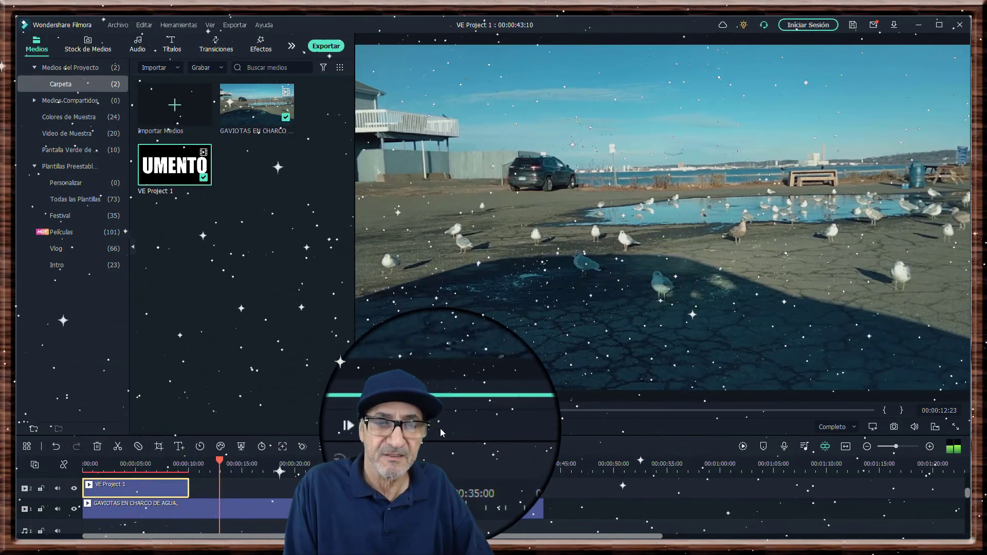
click(431, 431)
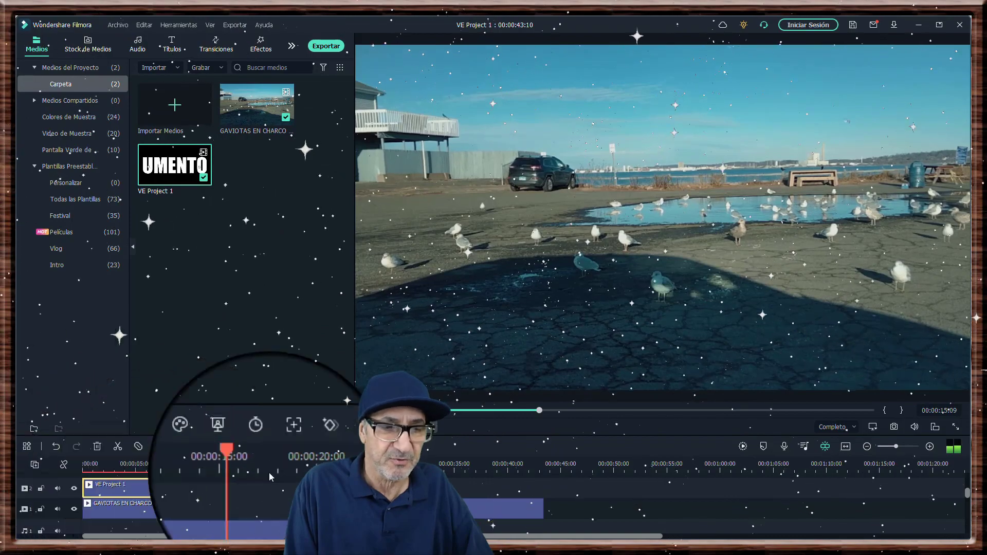